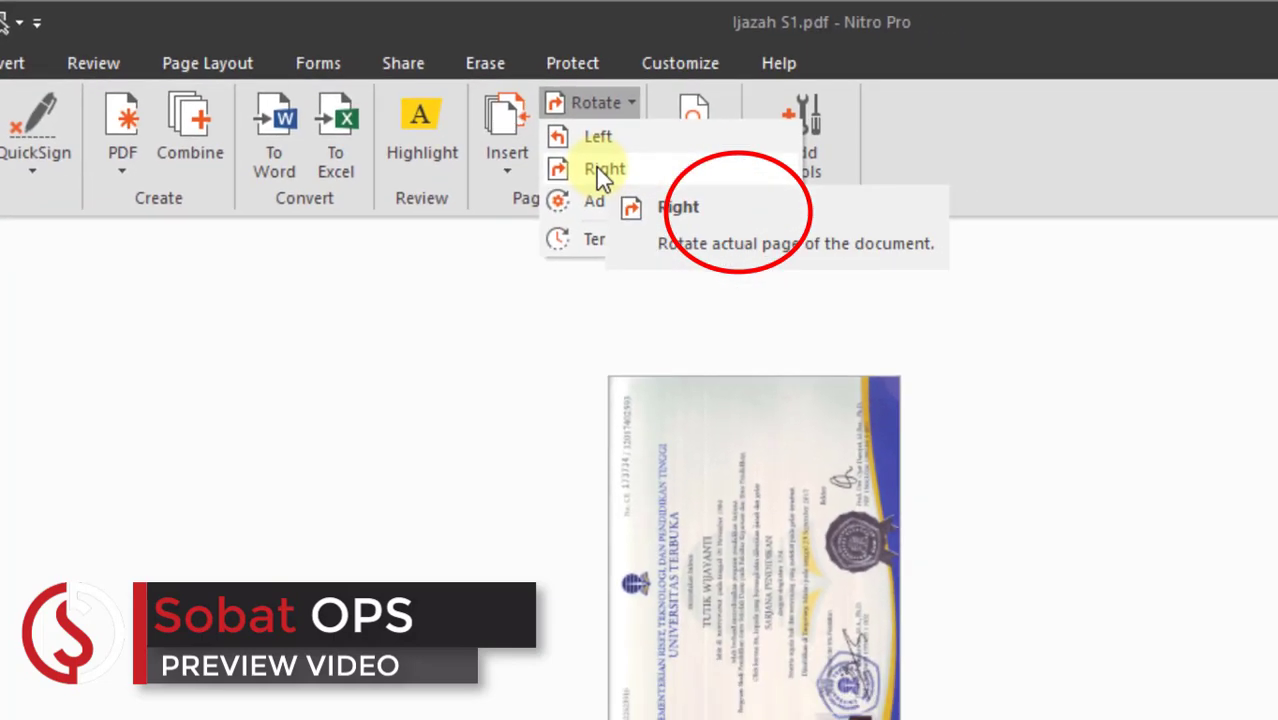
Rotate the sideways certificate page clockwise to landscape in Nitro Pro.
click(600, 169)
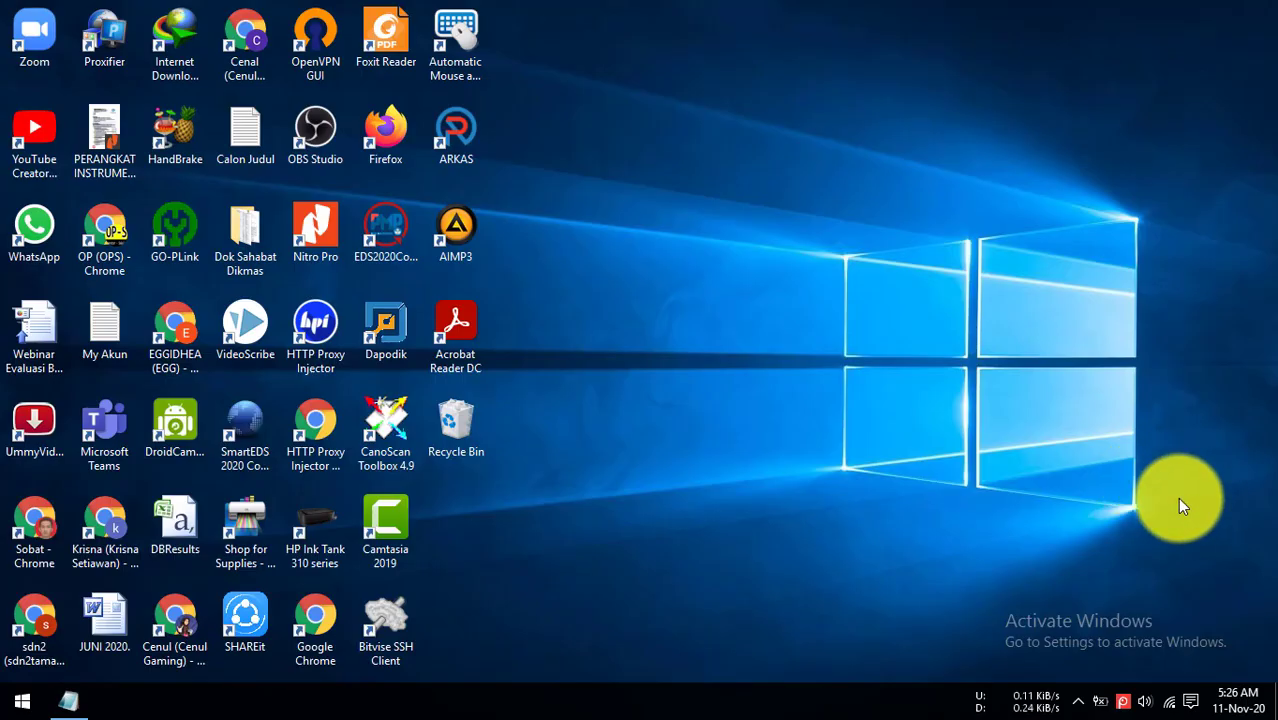
Google 'cara mengubah posisi kertas di pdf' in Chrome and open the smallpdf.com Putar PDF result.
double_click(48, 513)
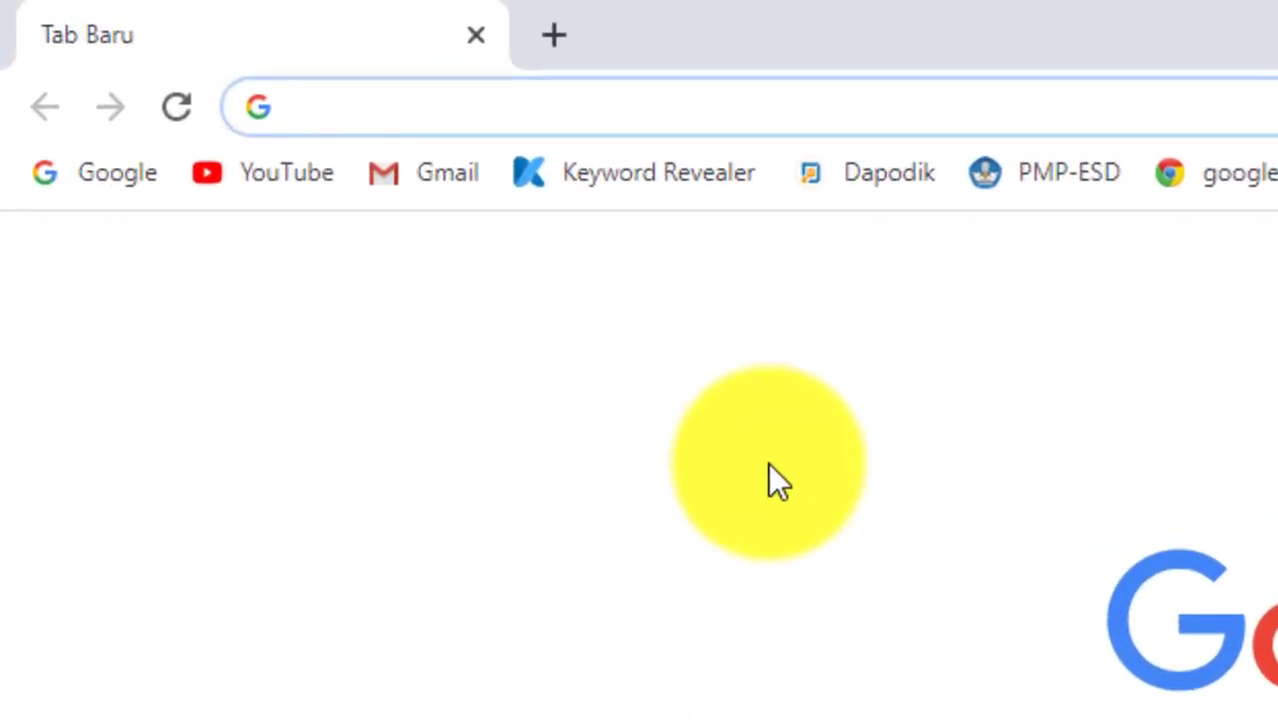
text(cara)
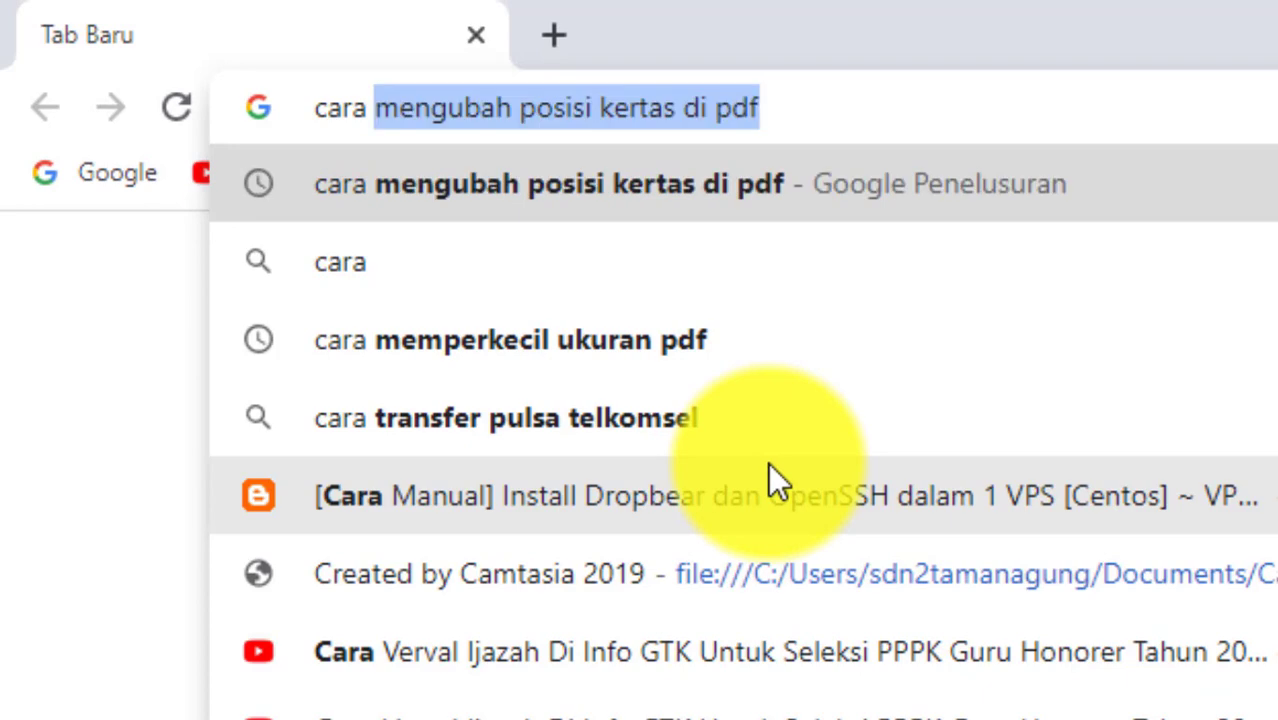
key(Return)
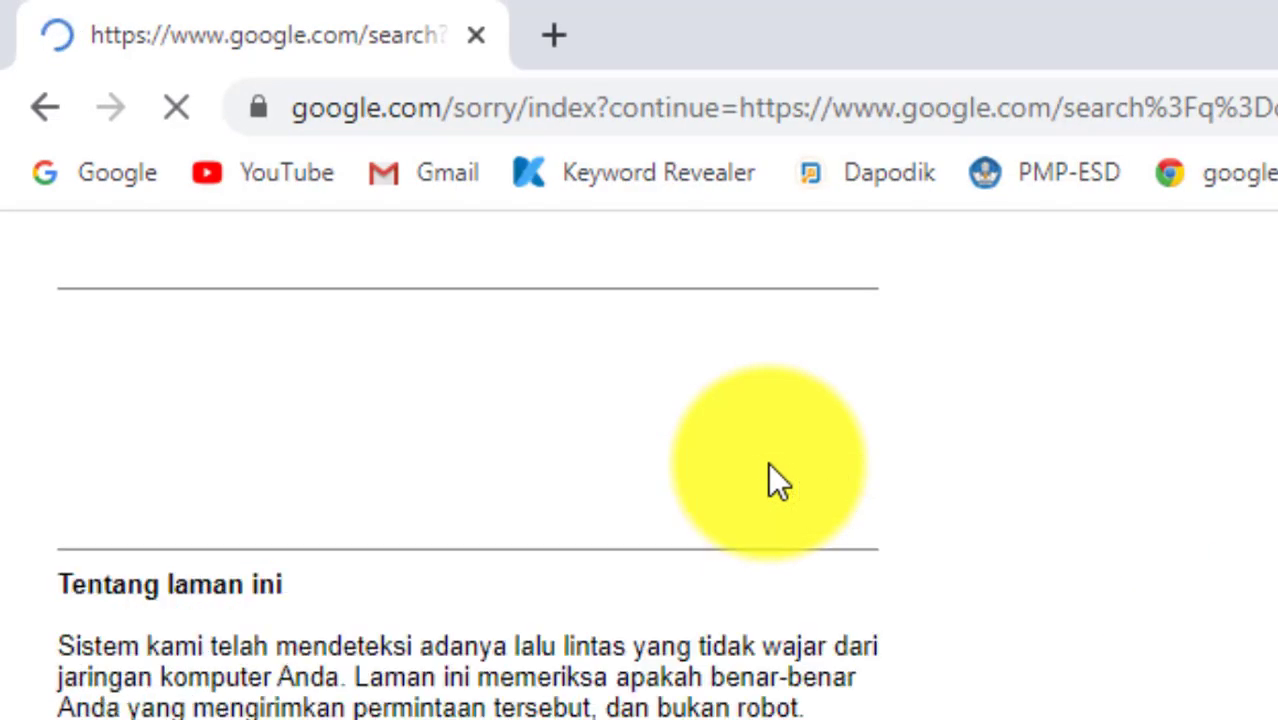
click(300, 440)
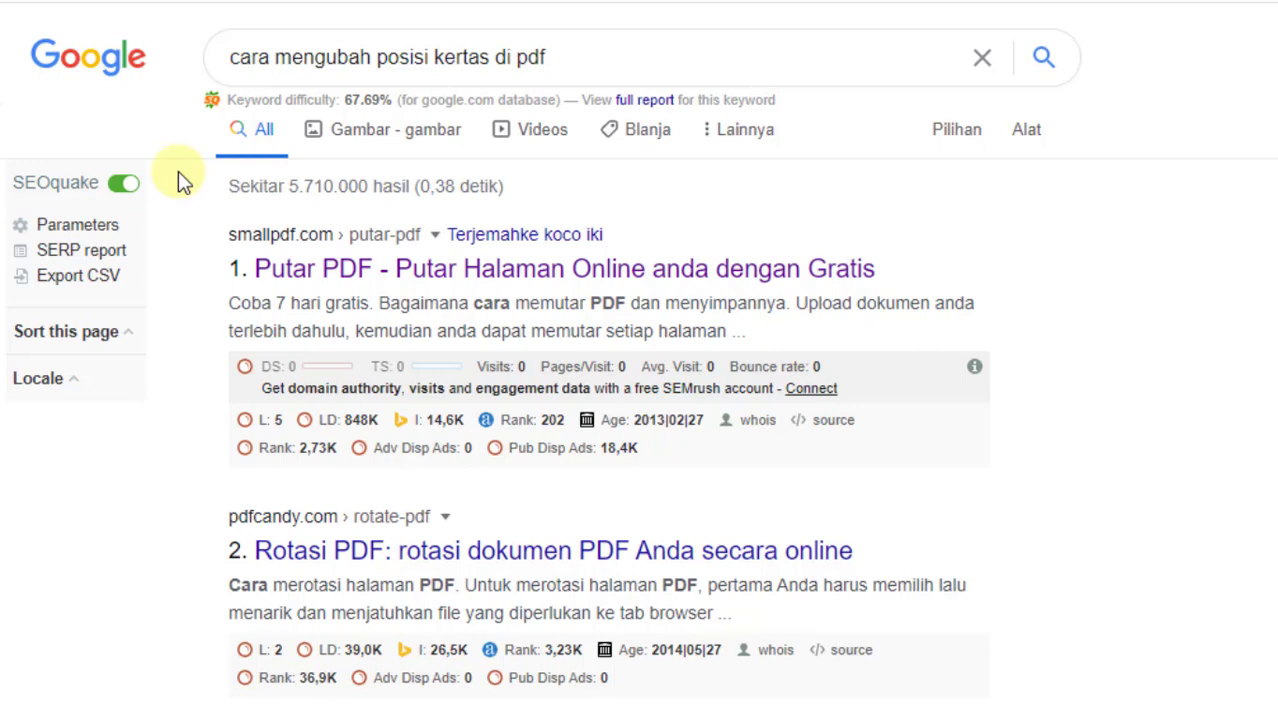
click(275, 303)
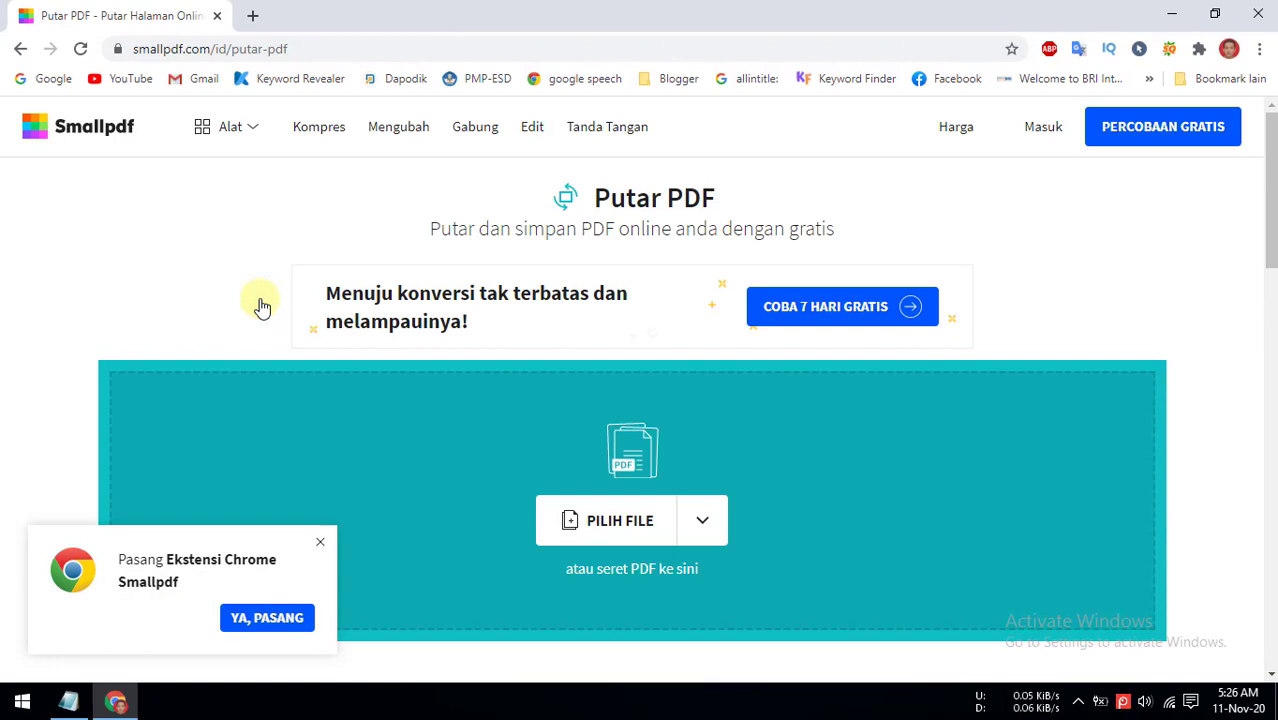
Upload 'Ijazah S1' from This PC > Videos into Smallpdf's Putar PDF tool.
click(641, 522)
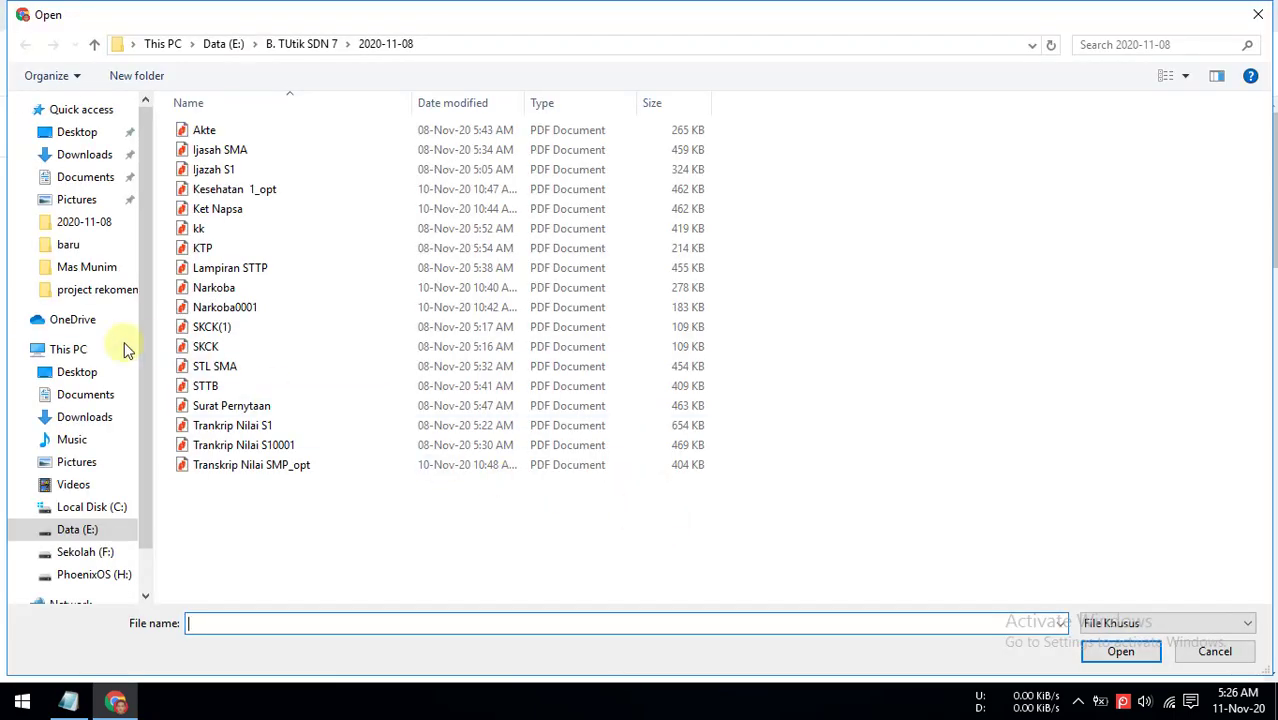
click(78, 484)
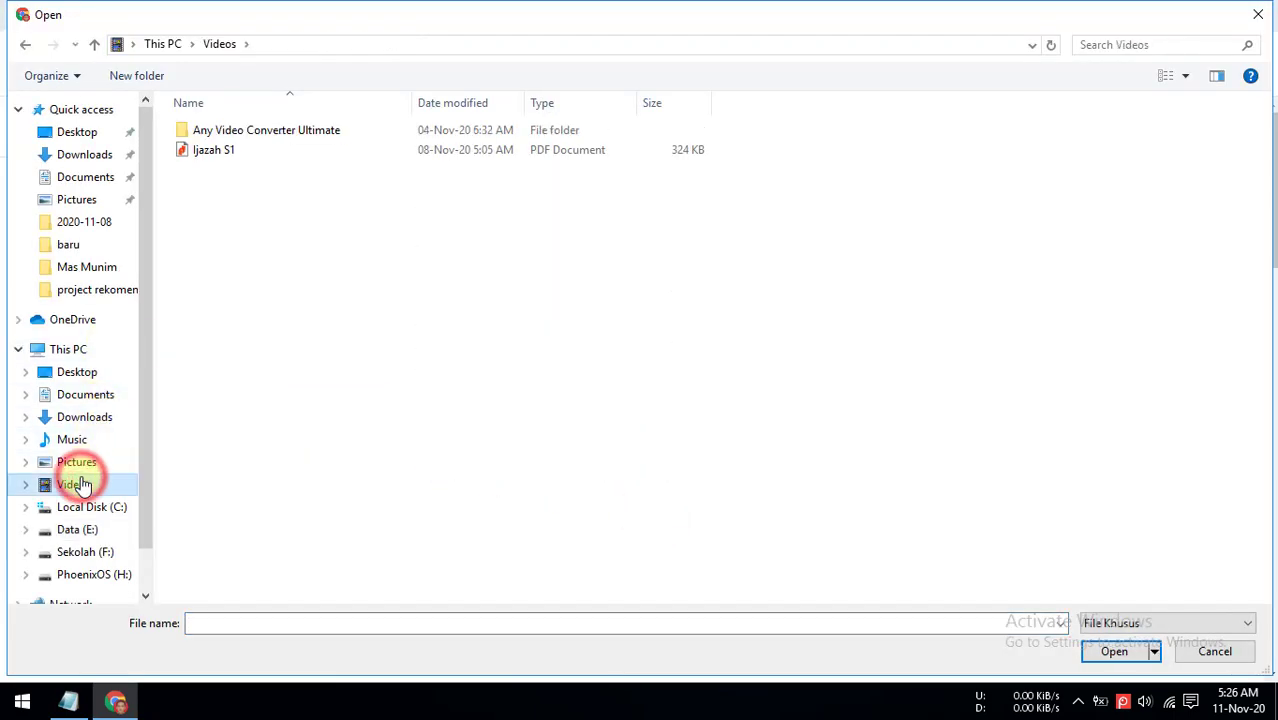
click(228, 160)
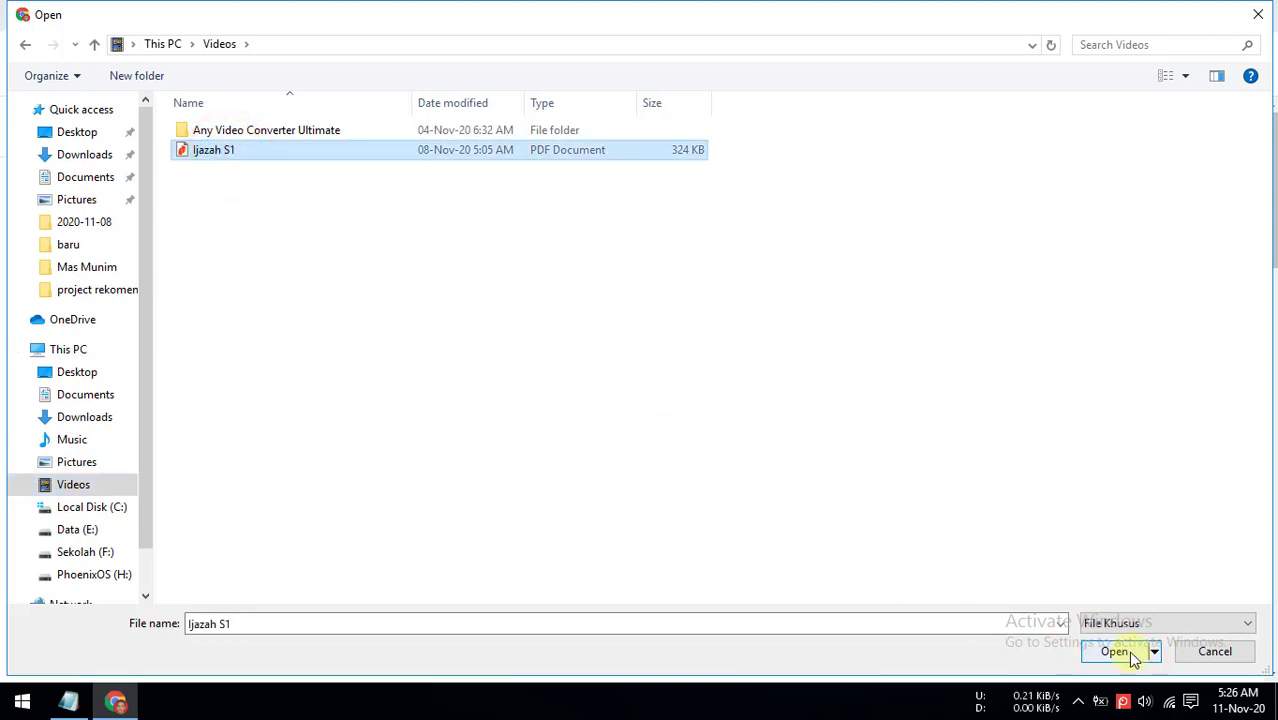
click(1113, 651)
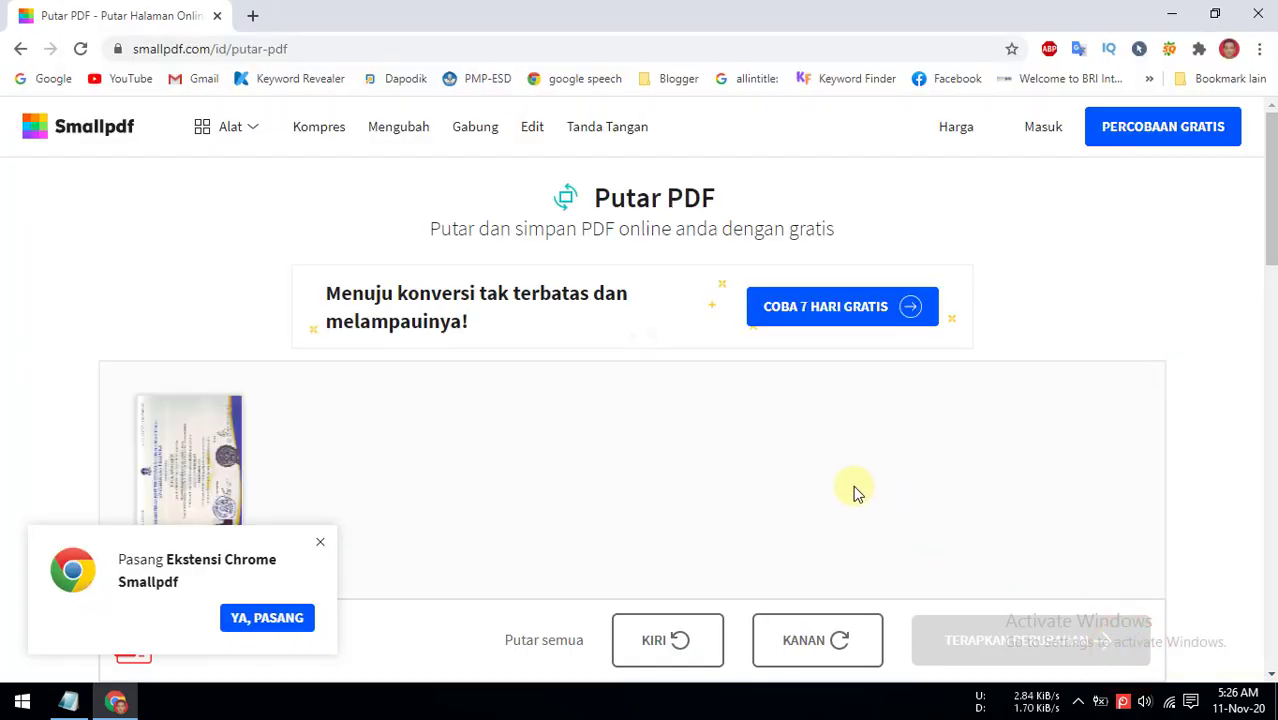
Dismiss the extension offer, rotate the page right (KANAN), and apply the change.
click(320, 541)
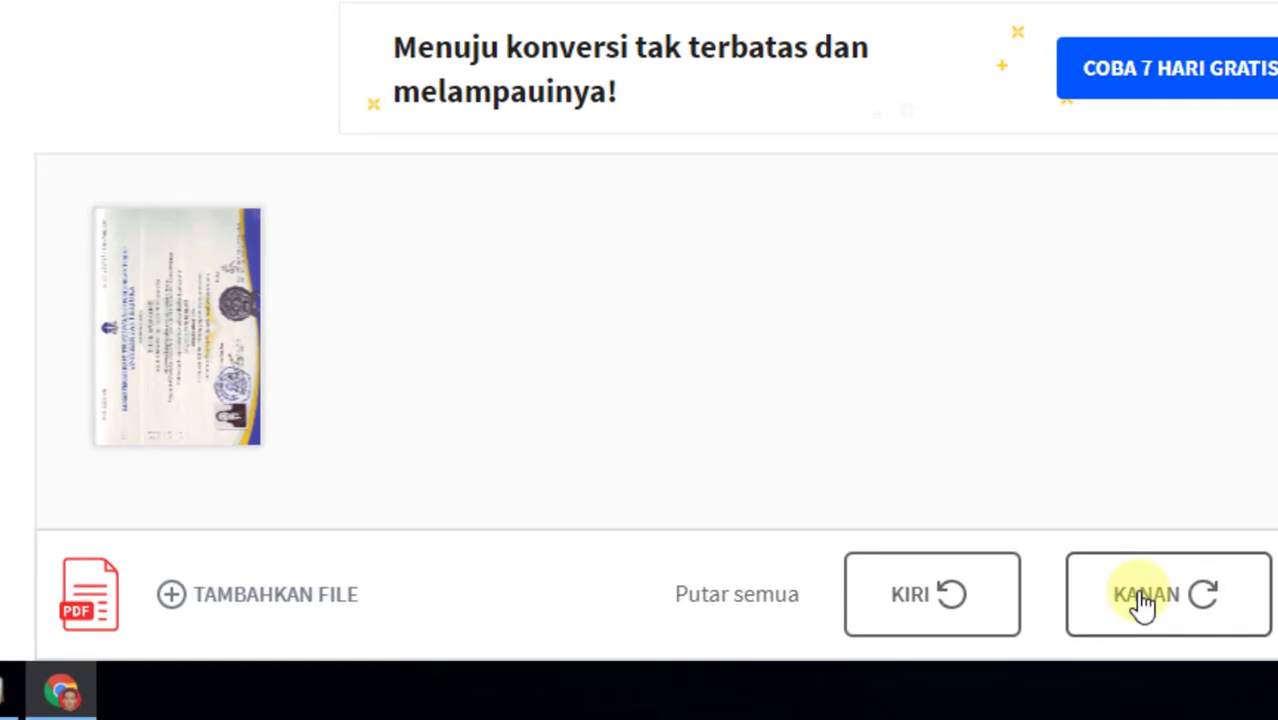
click(1143, 603)
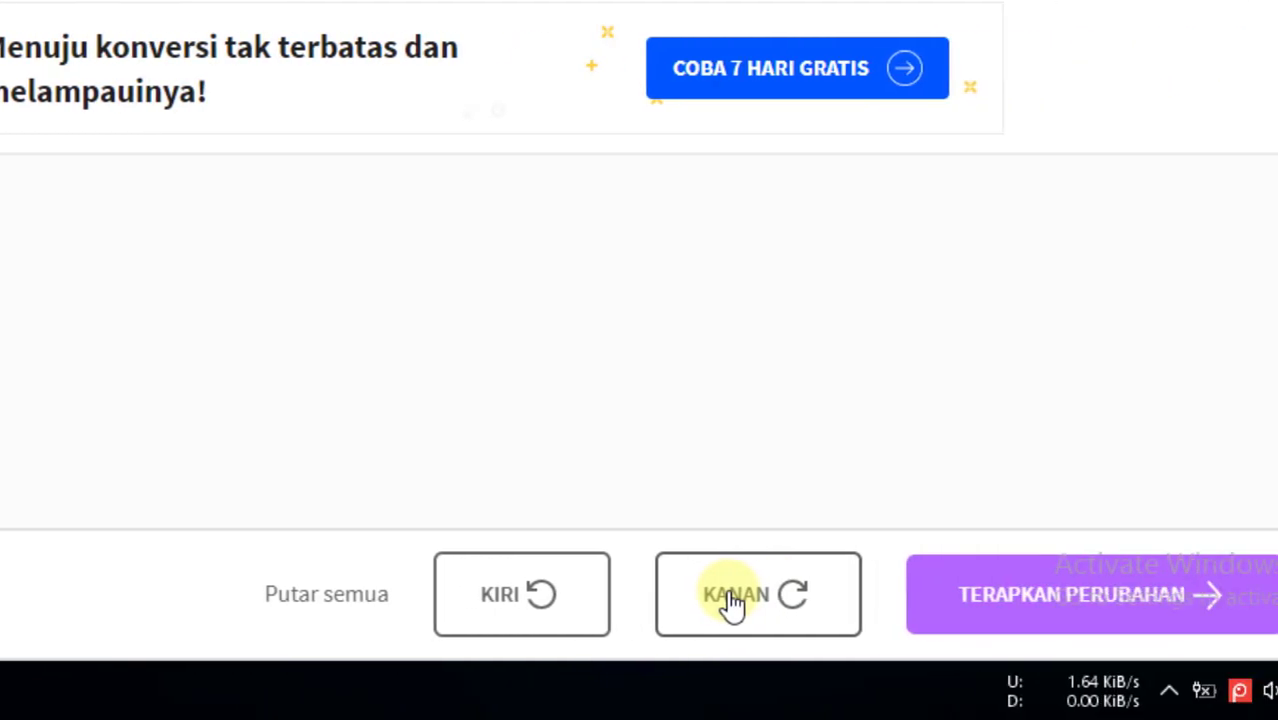
click(877, 615)
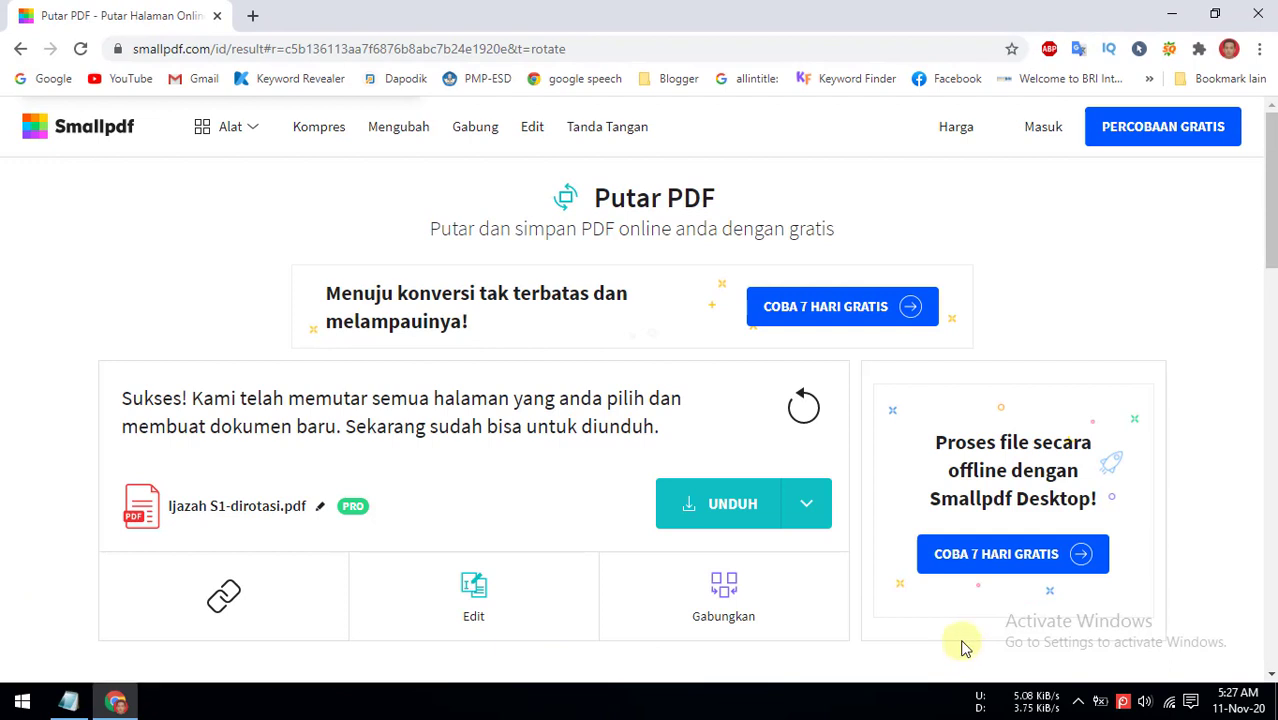
Download Ijazah S1-dirotasi.pdf to the device, check it opens in landscape, then close Nitro Pro.
click(808, 506)
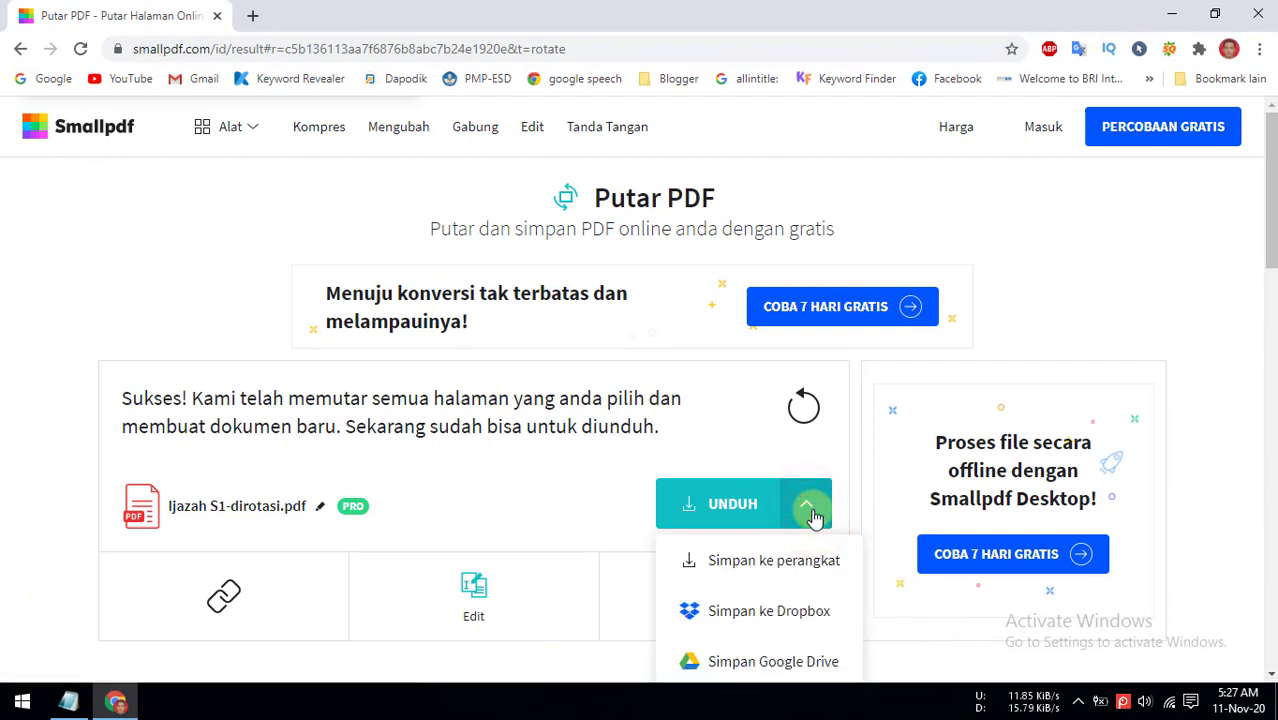
click(747, 562)
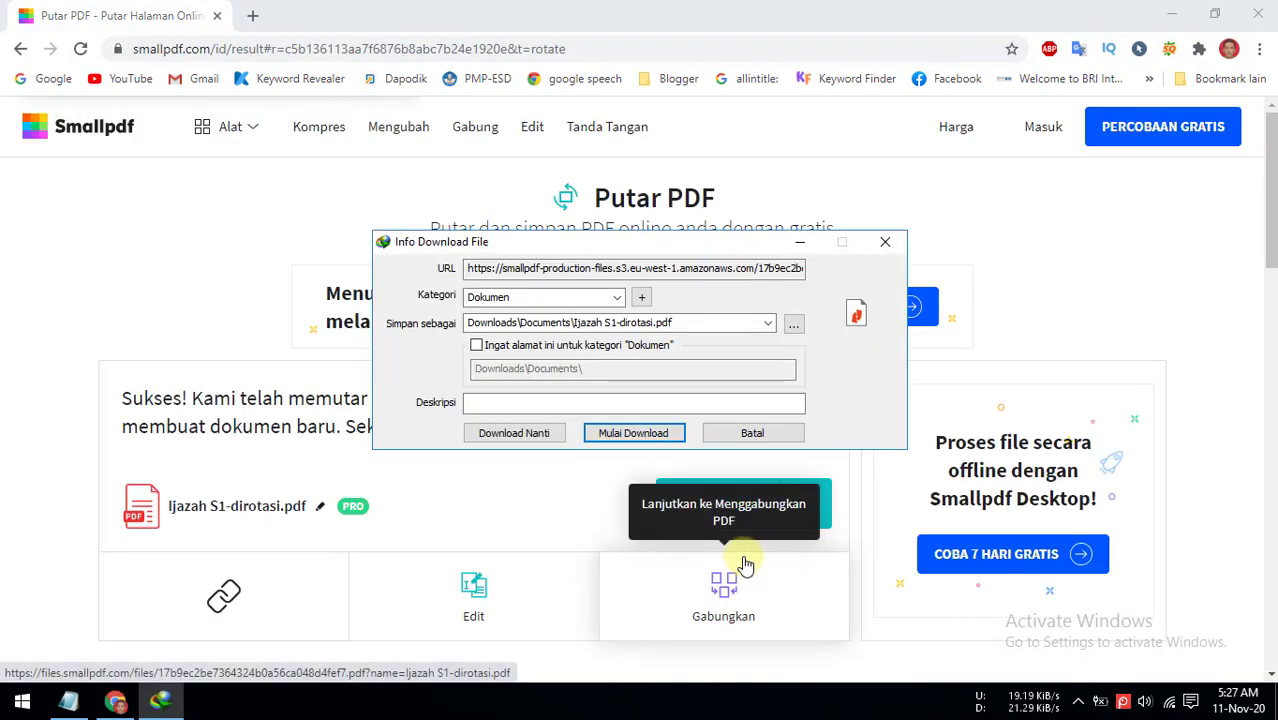
click(630, 433)
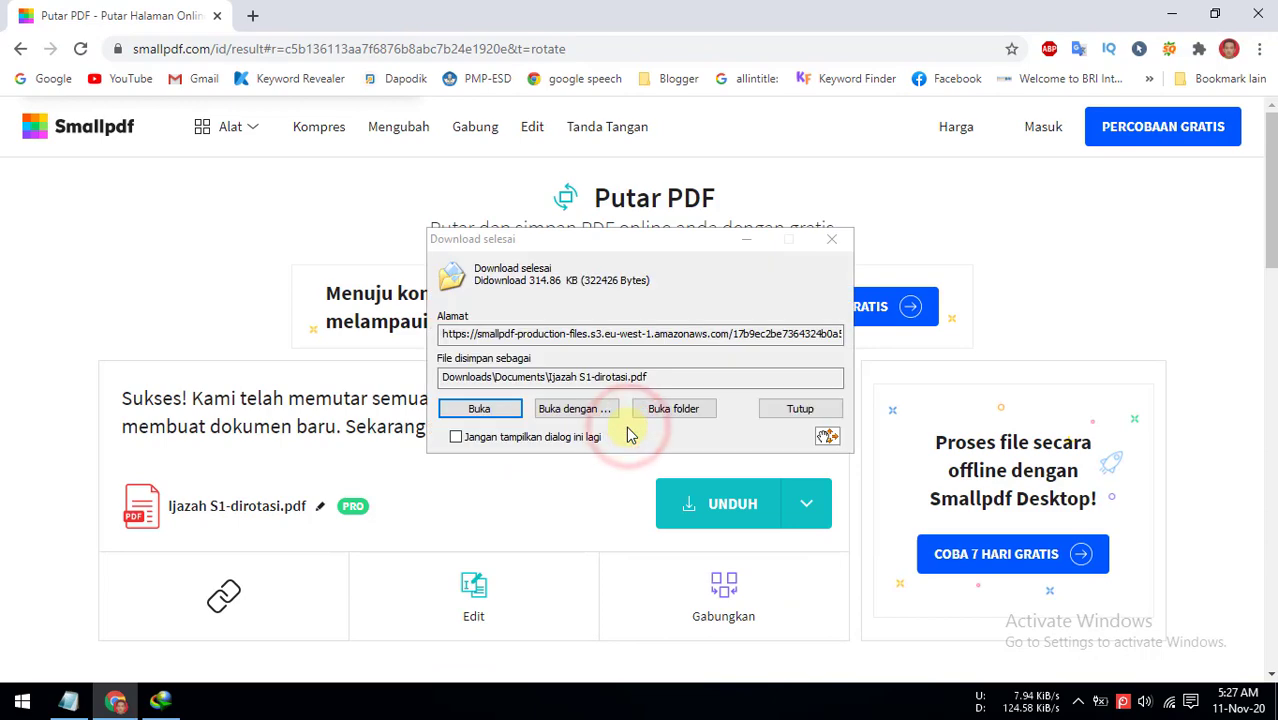
click(495, 410)
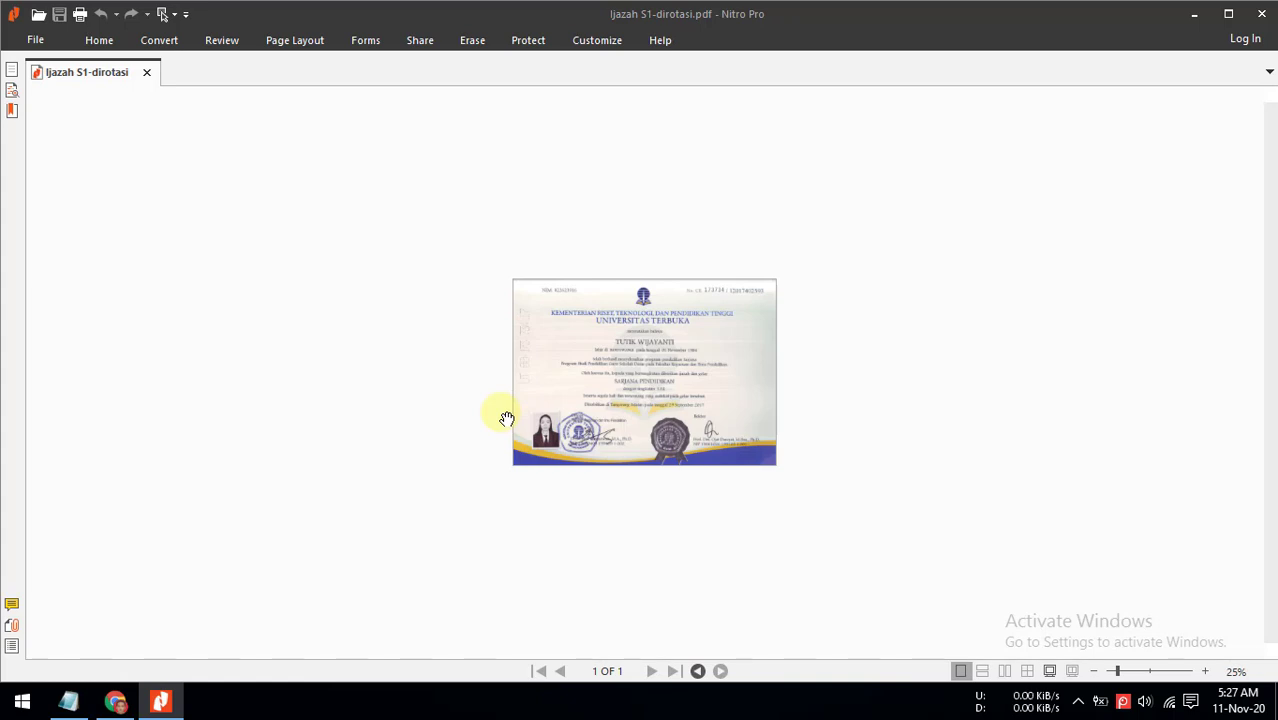
click(1261, 14)
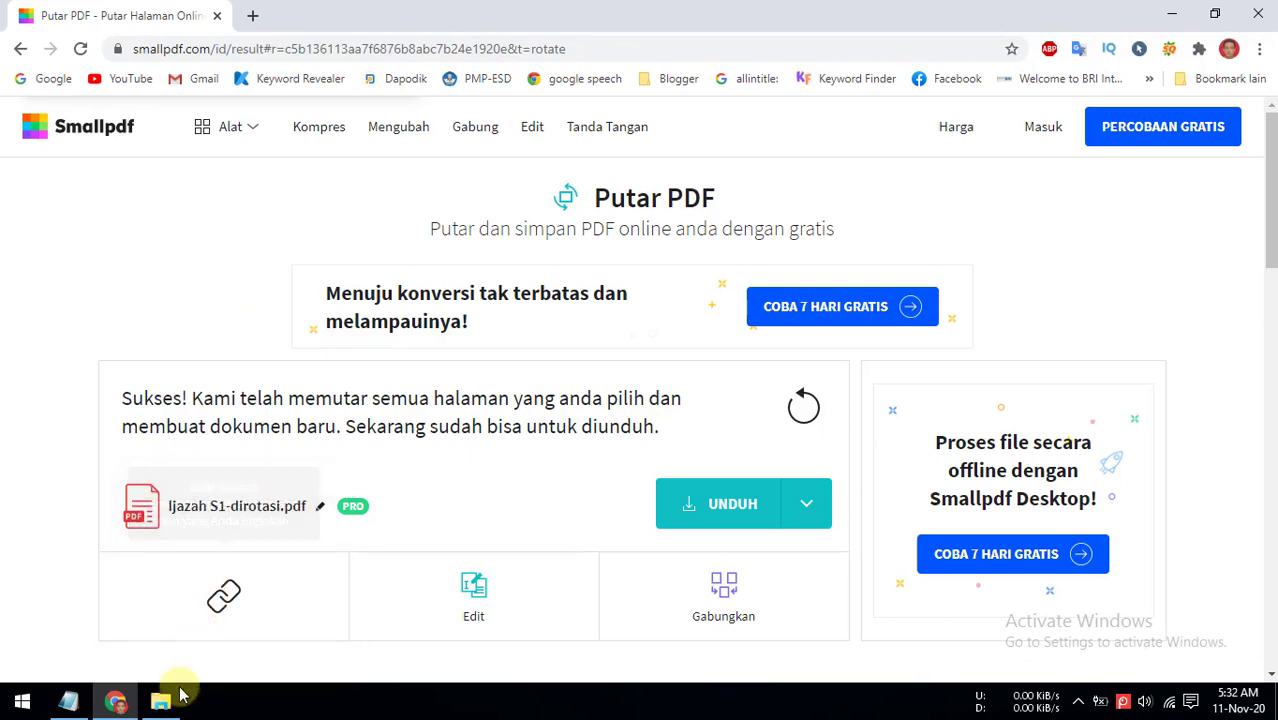
Open the original Ijazah S1.pdf from File Explorer's Videos folder in Nitro Pro.
click(168, 702)
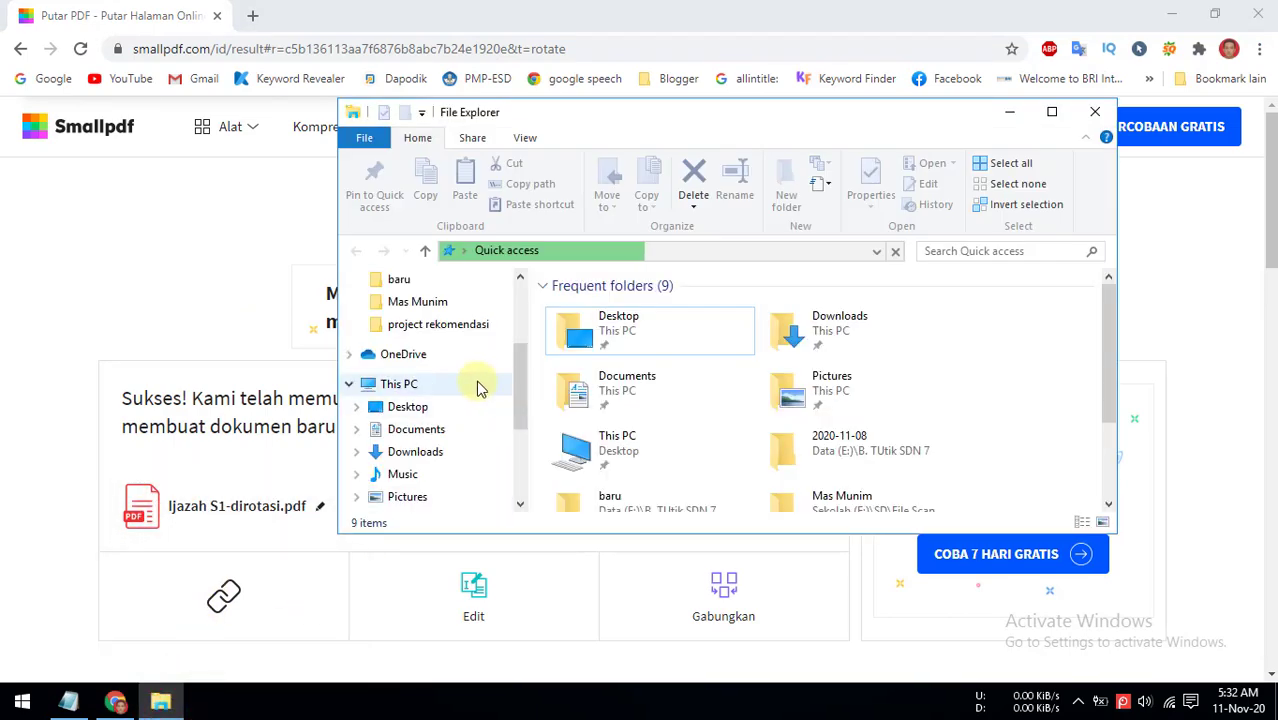
scroll(475, 385, down, 1)
scroll(475, 385, down, 1)
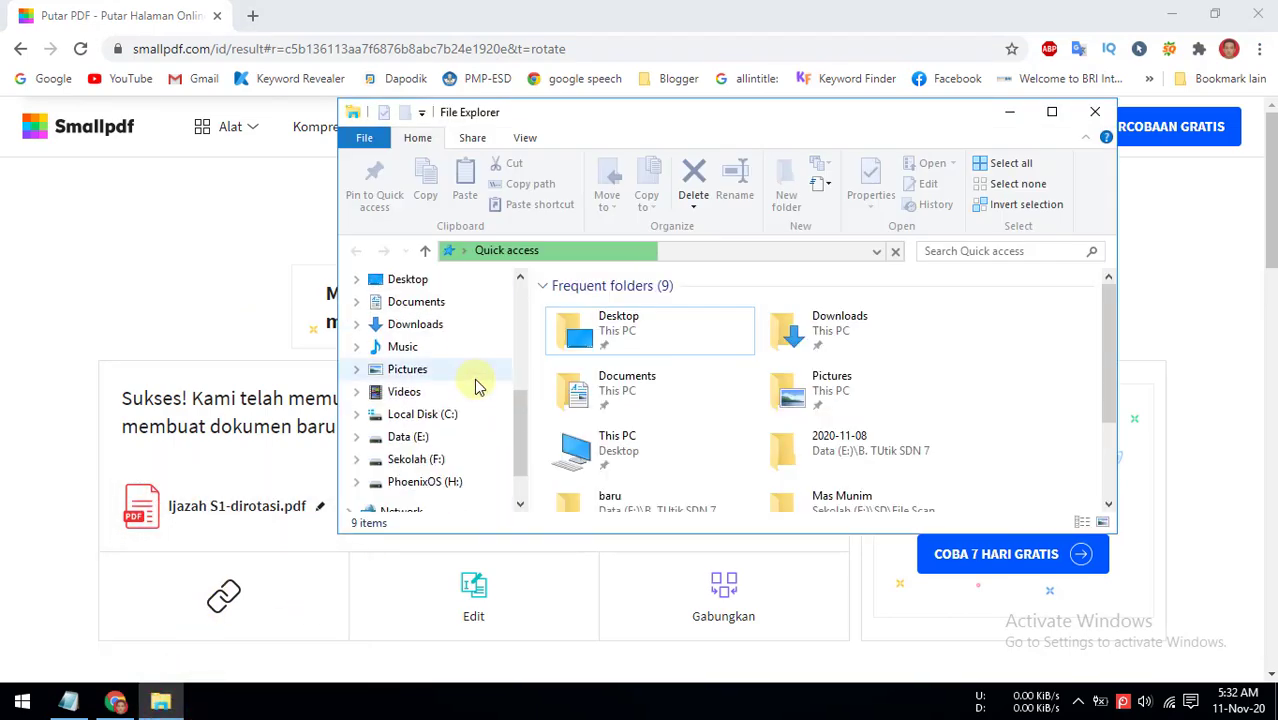
click(405, 413)
click(404, 391)
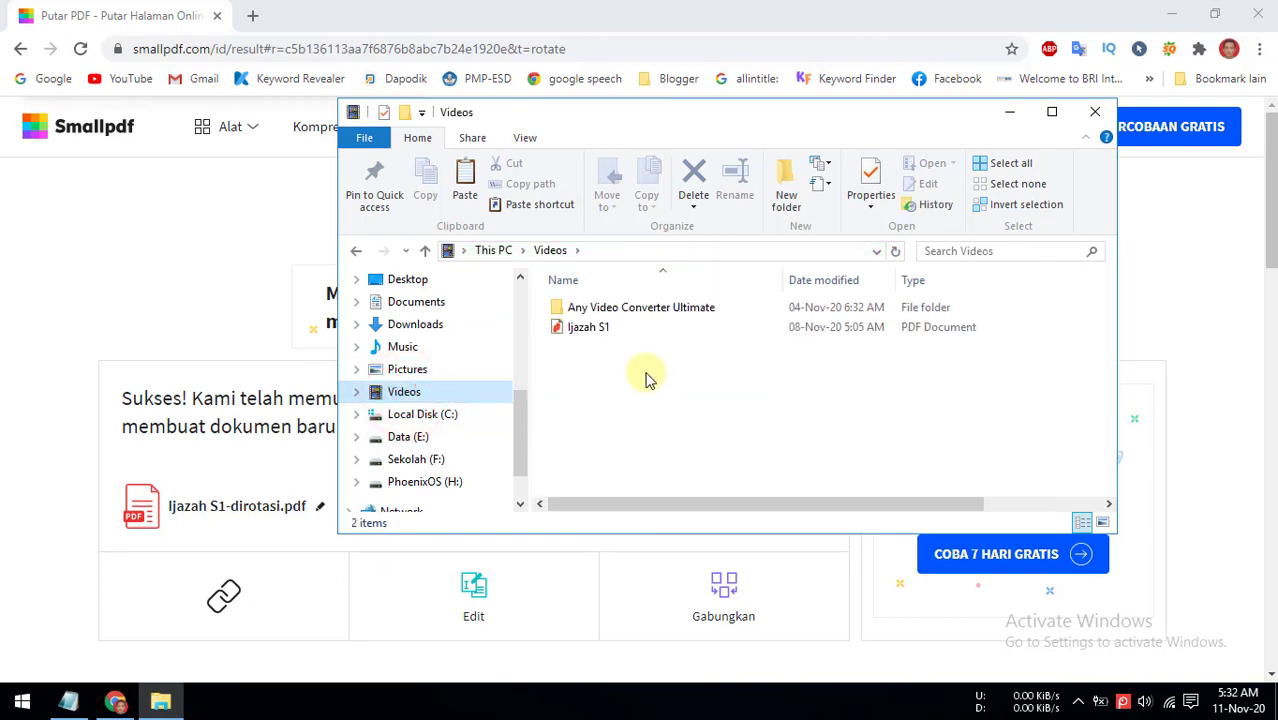
click(603, 331)
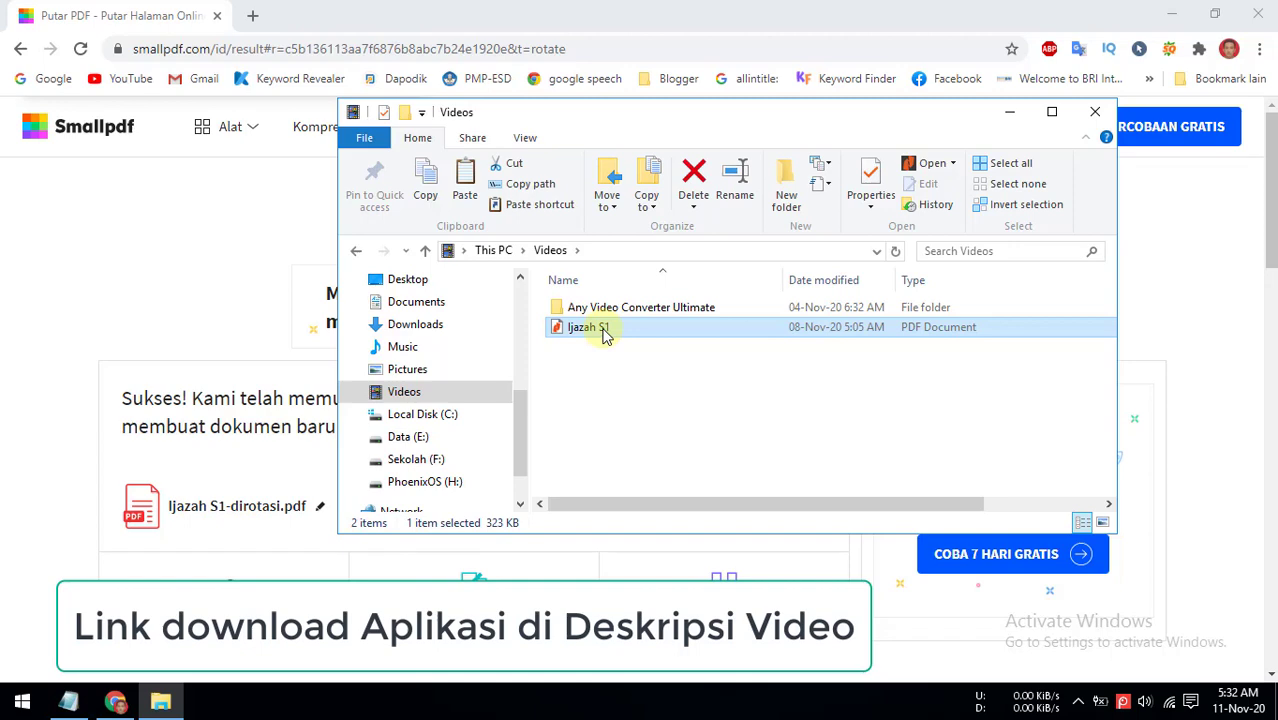
double_click(604, 334)
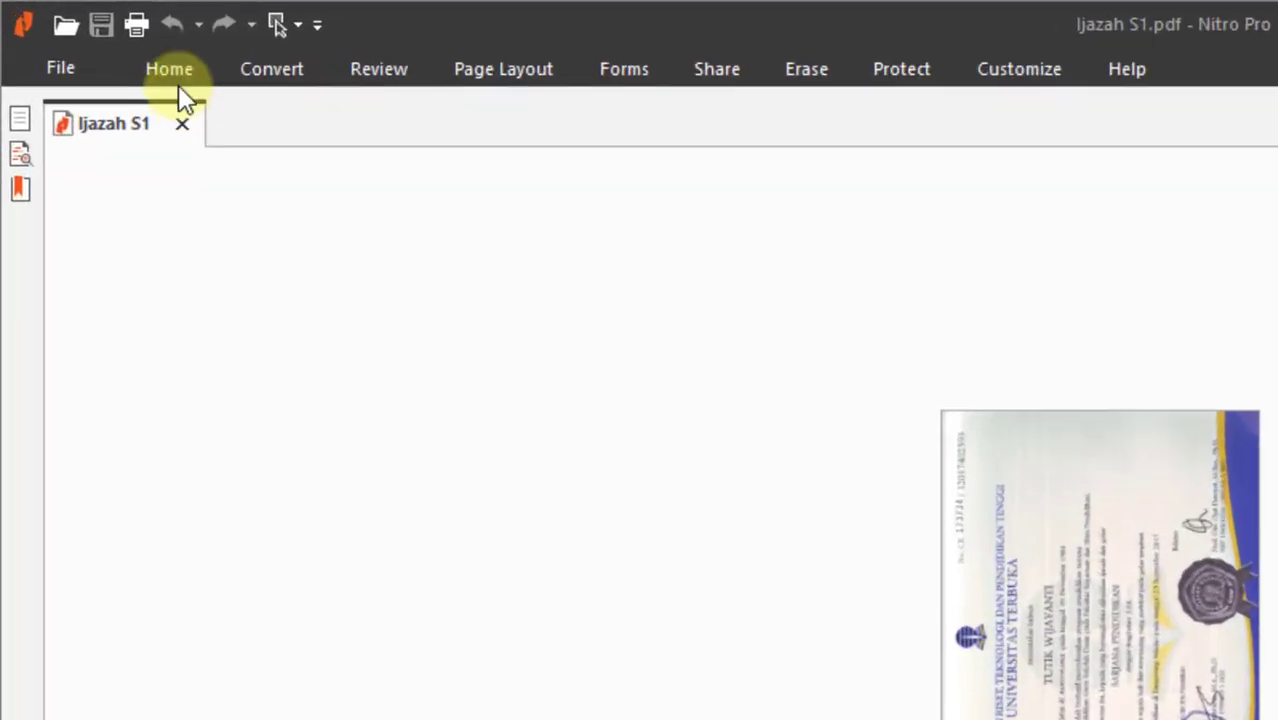
Rotate the Ijazah S1 page right using Home > Rotate > Right.
click(103, 44)
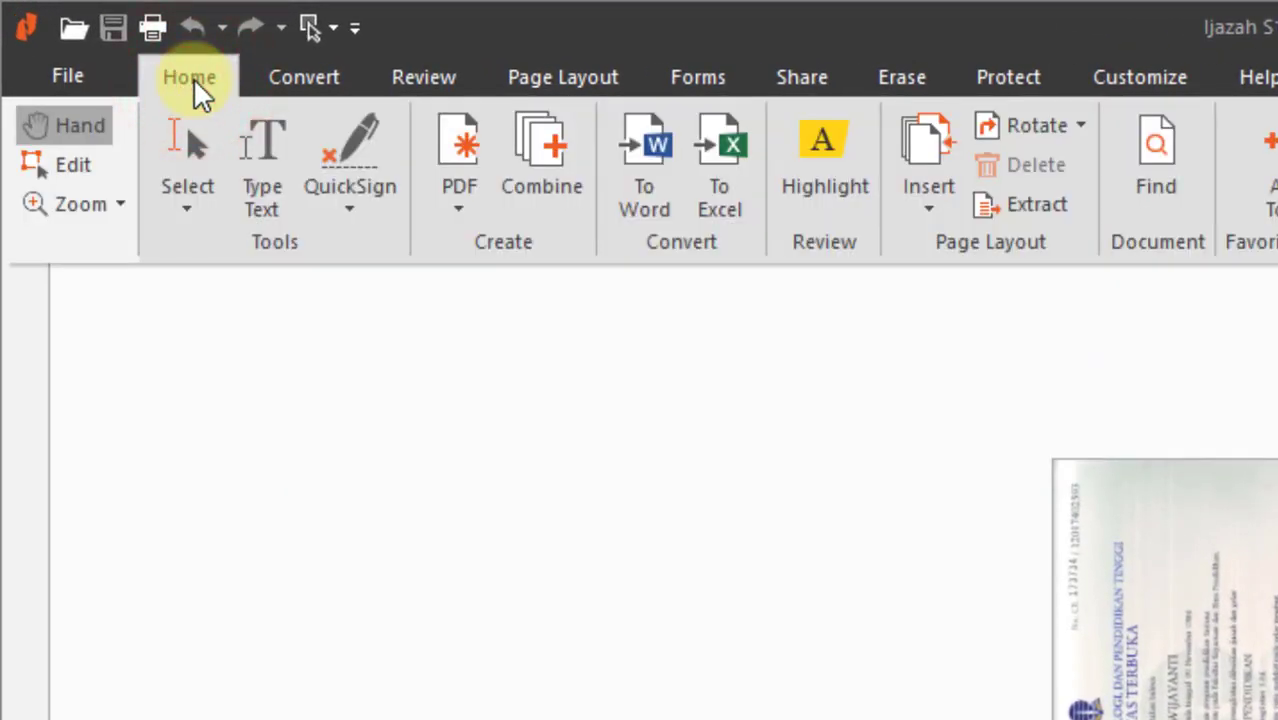
click(1082, 125)
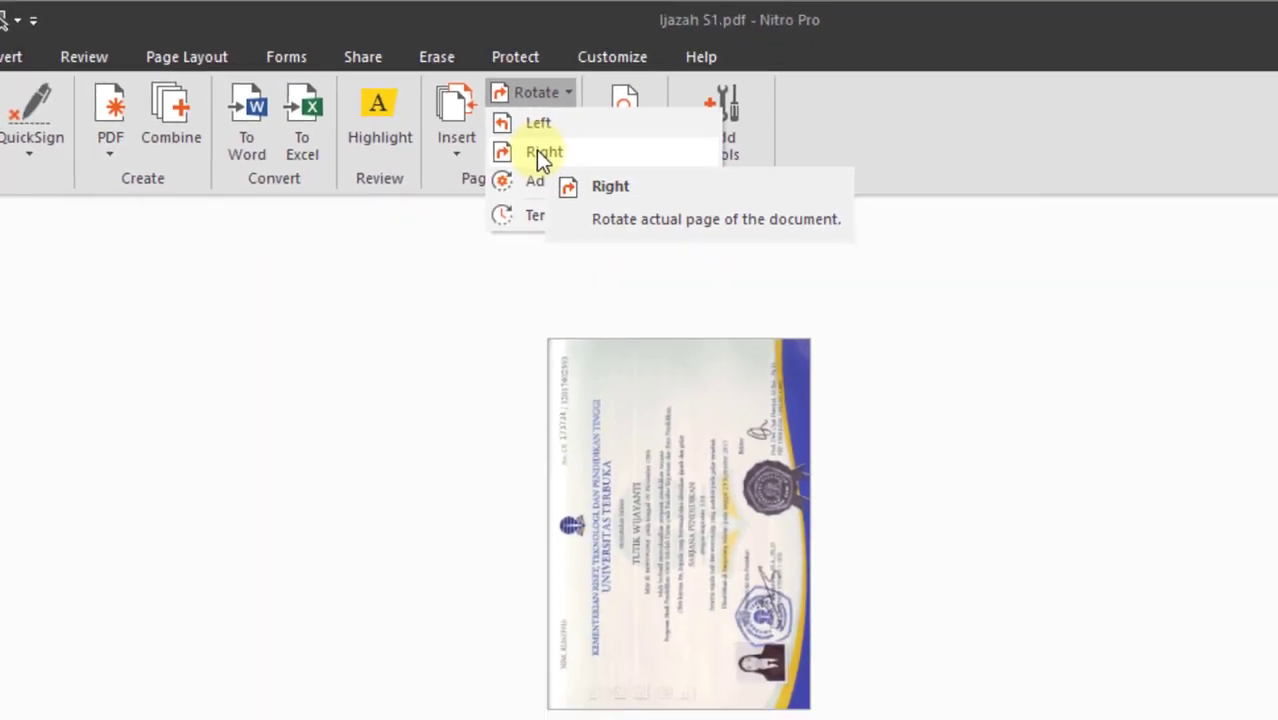
click(735, 207)
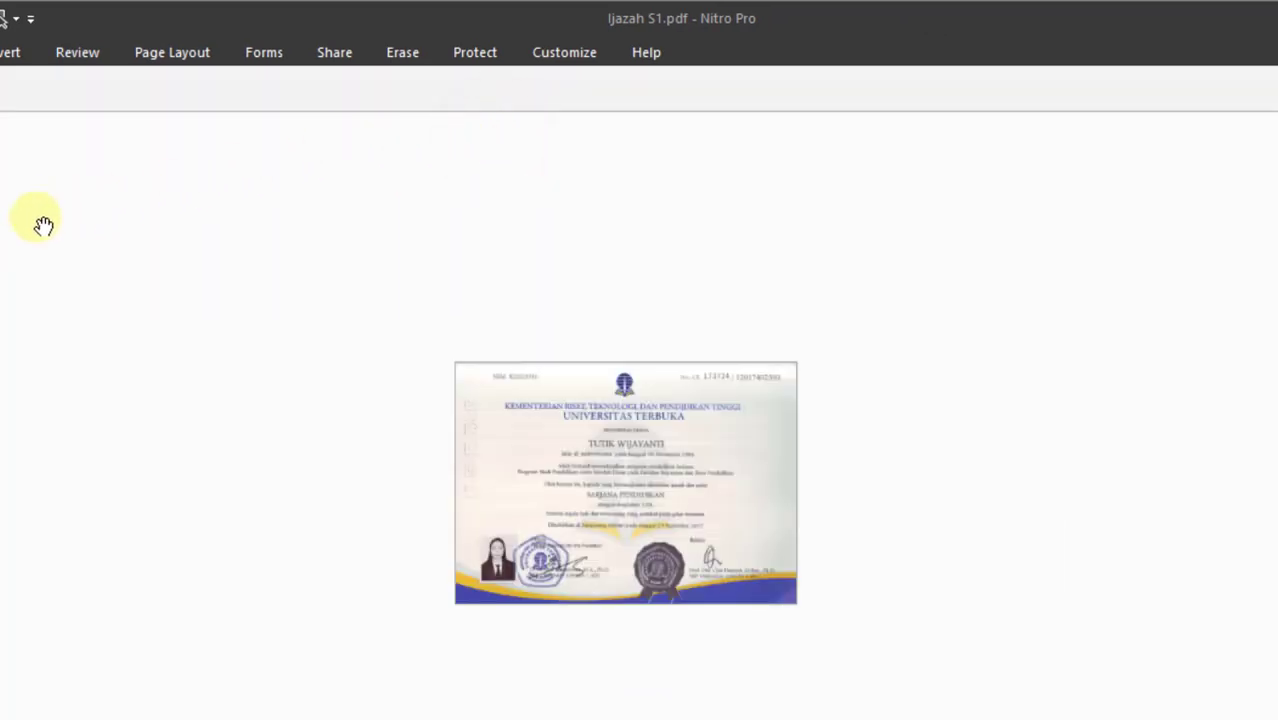